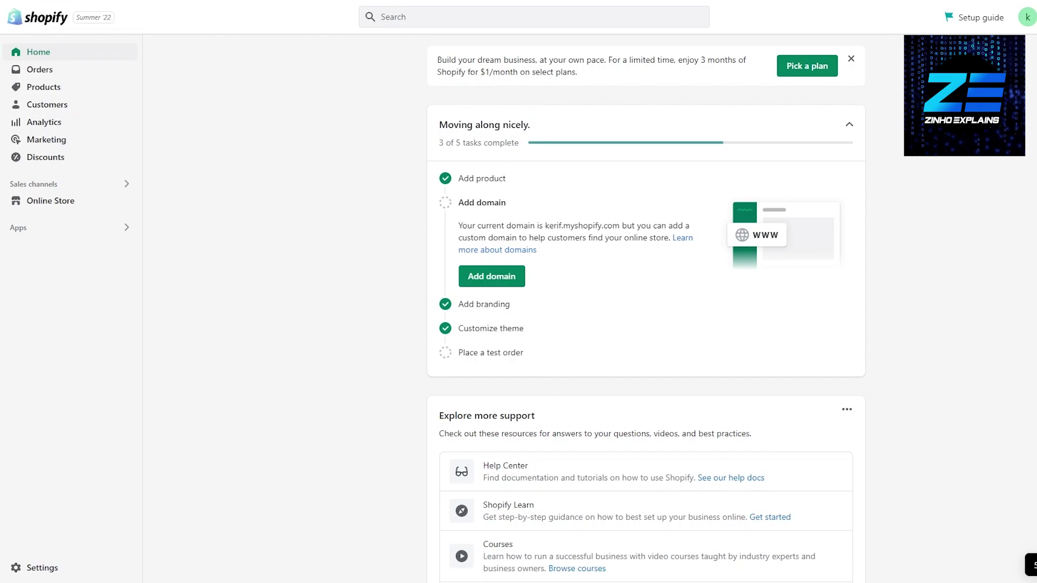
- Search the Shopify App Store for 'ali exp' and browse the Ali reviews app results
click(48, 232)
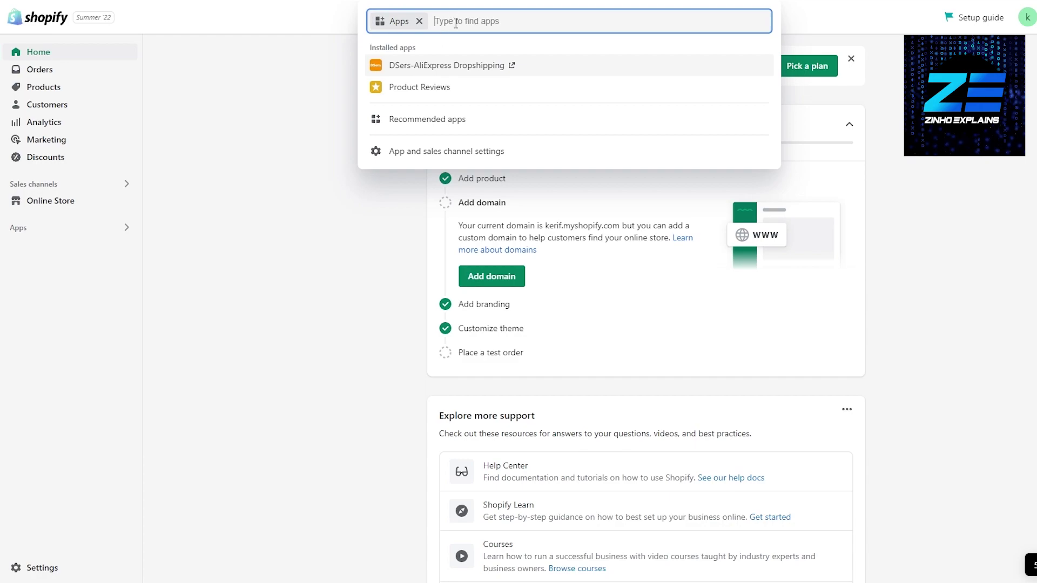
text(ali exp)
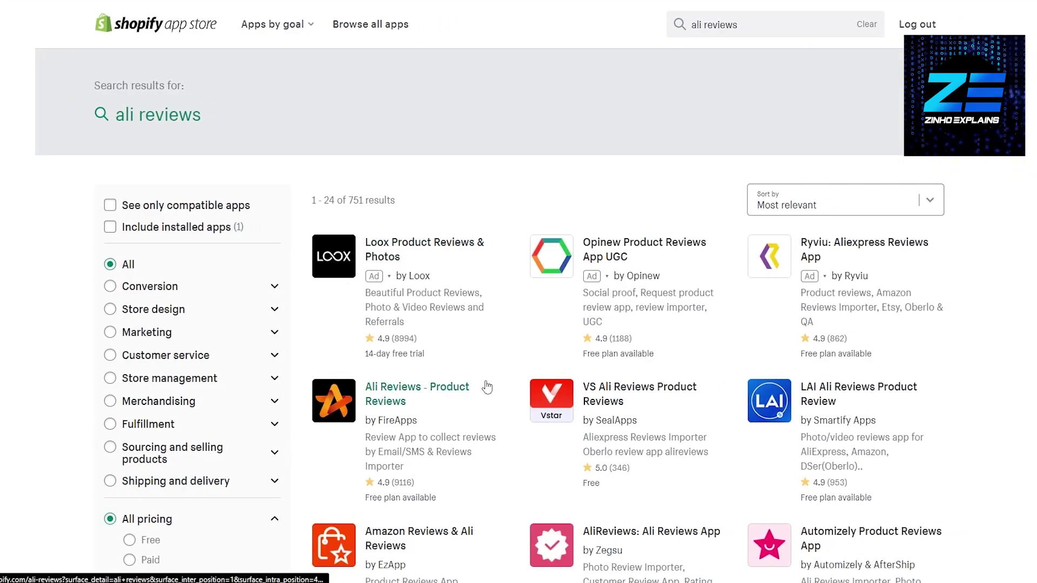
scroll(483, 387, down, 2)
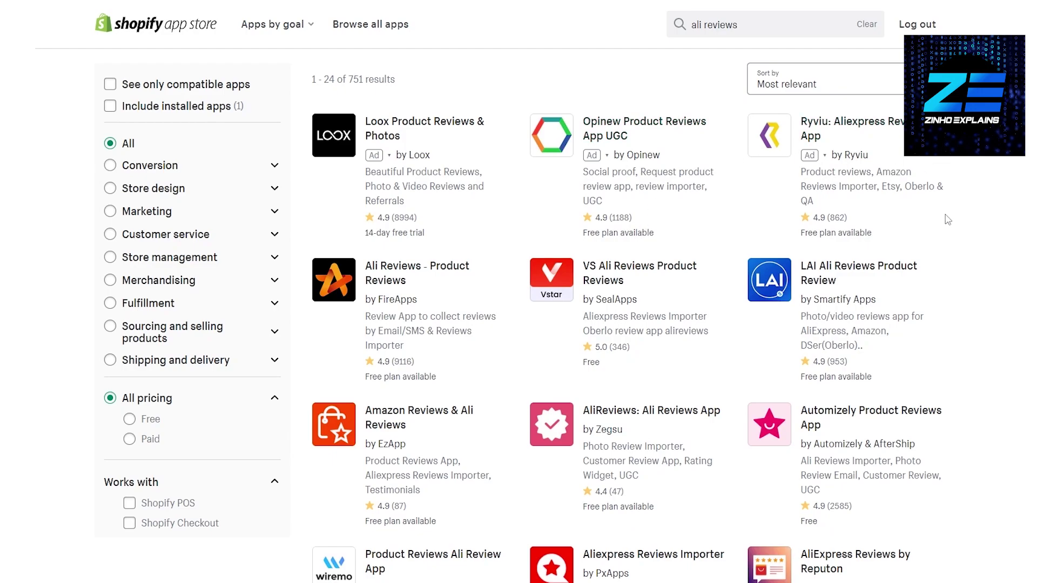
scroll(608, 351, down, 1)
scroll(659, 359, down, 3)
scroll(785, 289, up, 2)
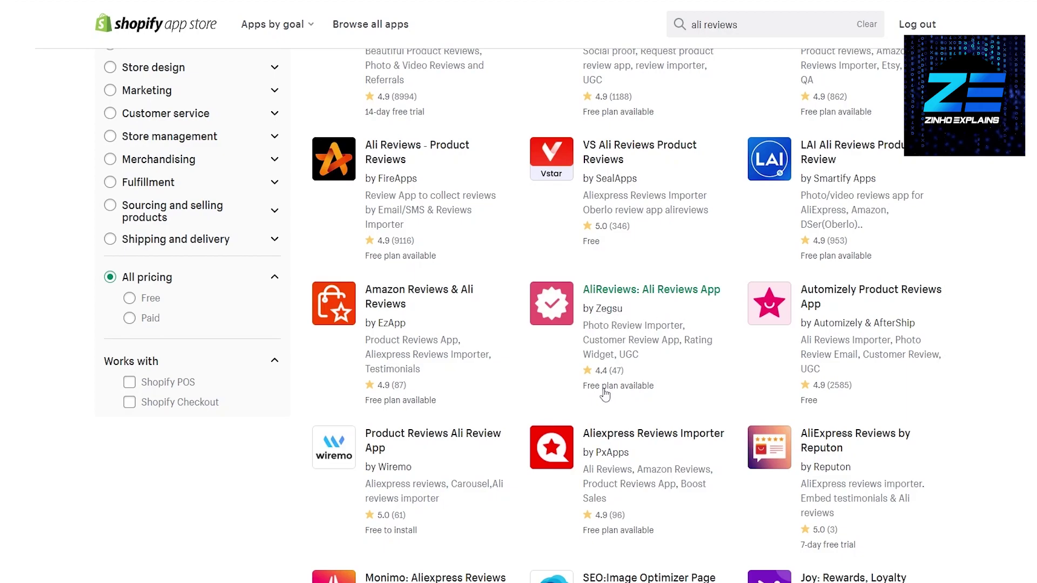
- Add AliReviews by Zegsu from its listing and install it into the store
click(625, 300)
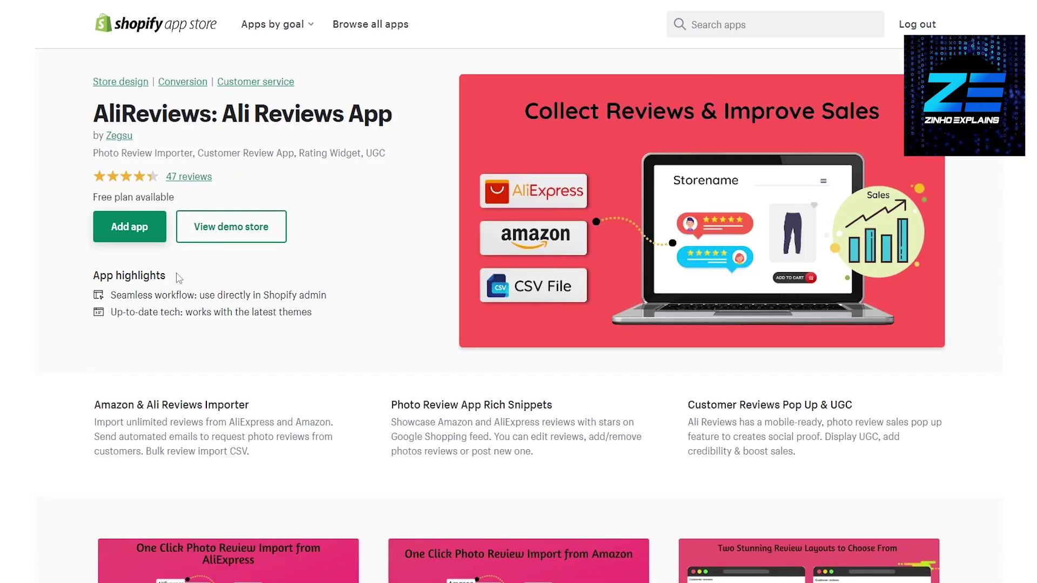
click(146, 236)
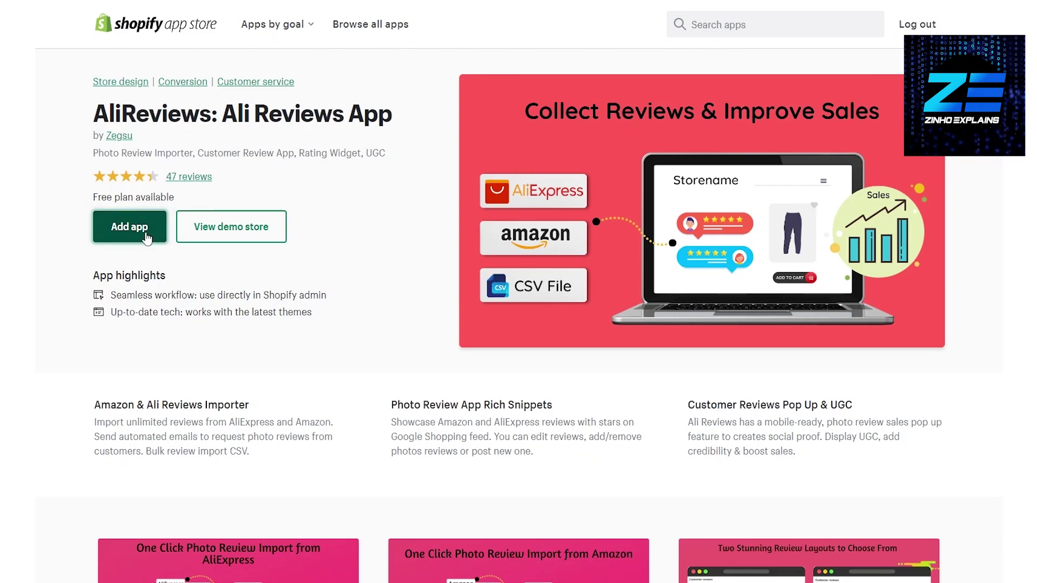
right_click(137, 230)
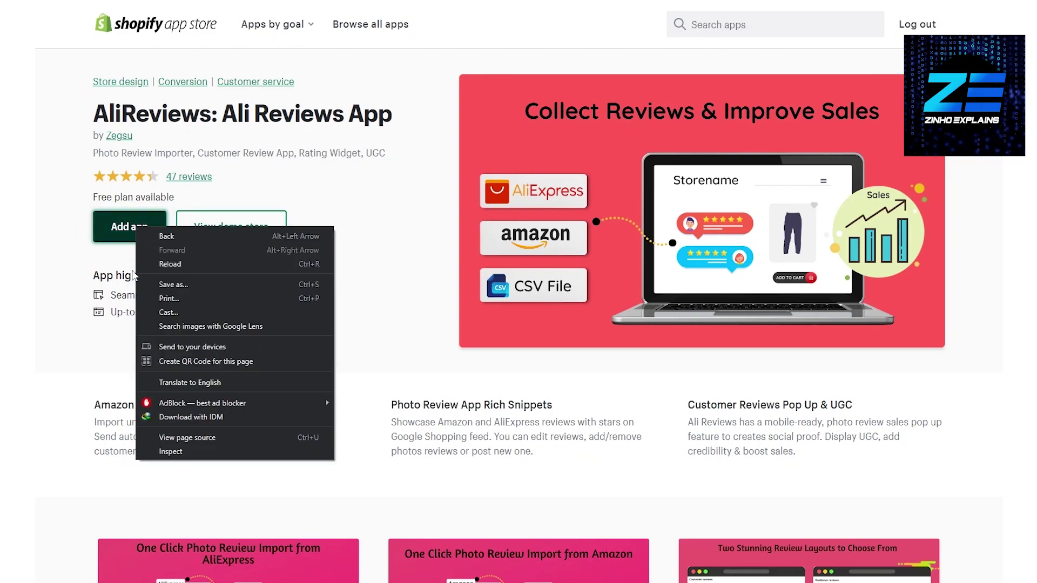
click(412, 236)
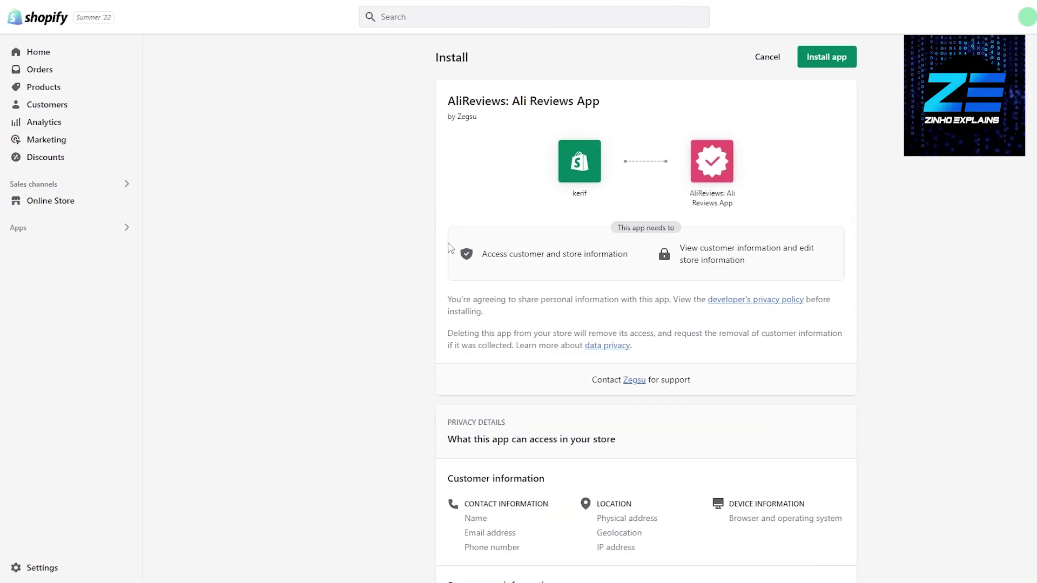
click(846, 61)
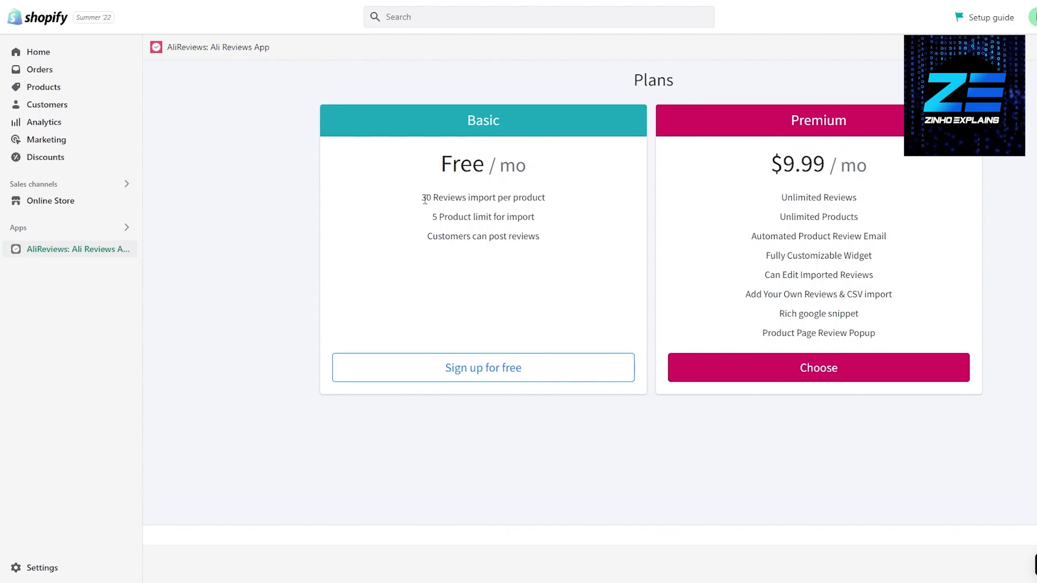
drag(425, 199, 551, 207)
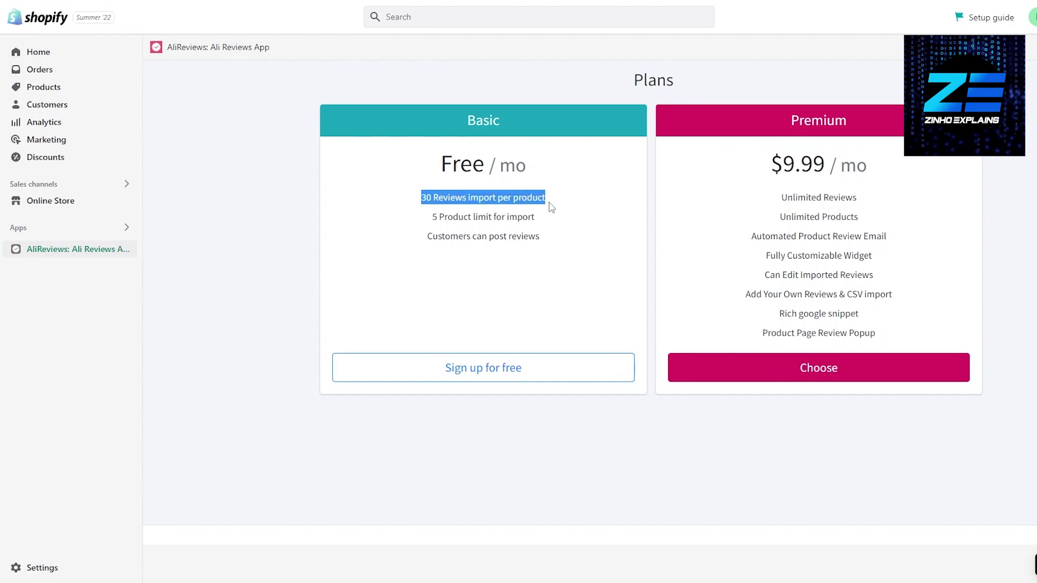
drag(432, 219, 582, 222)
click(536, 252)
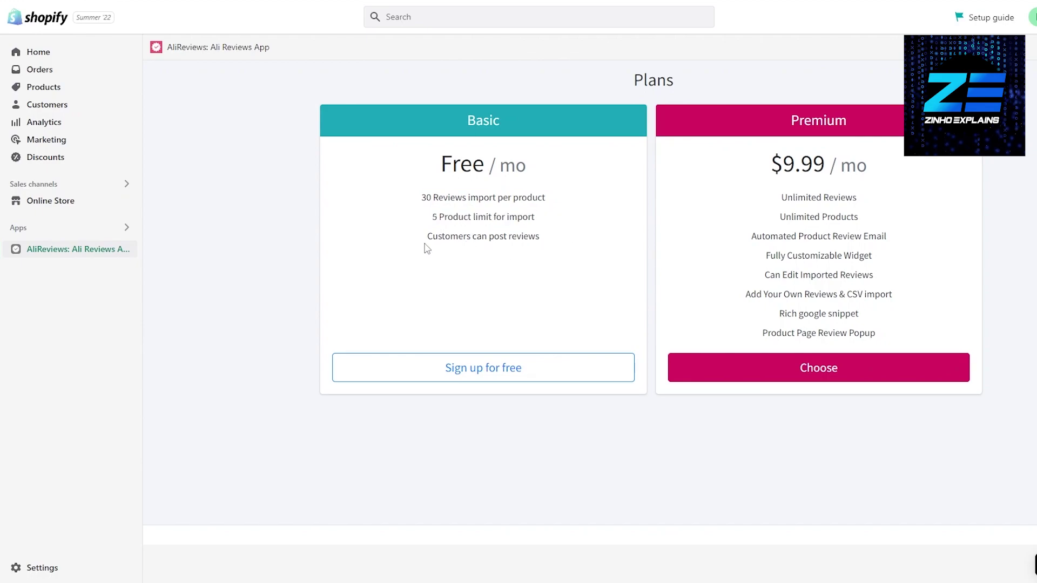
drag(427, 248, 539, 241)
click(551, 248)
drag(568, 258, 537, 261)
click(563, 242)
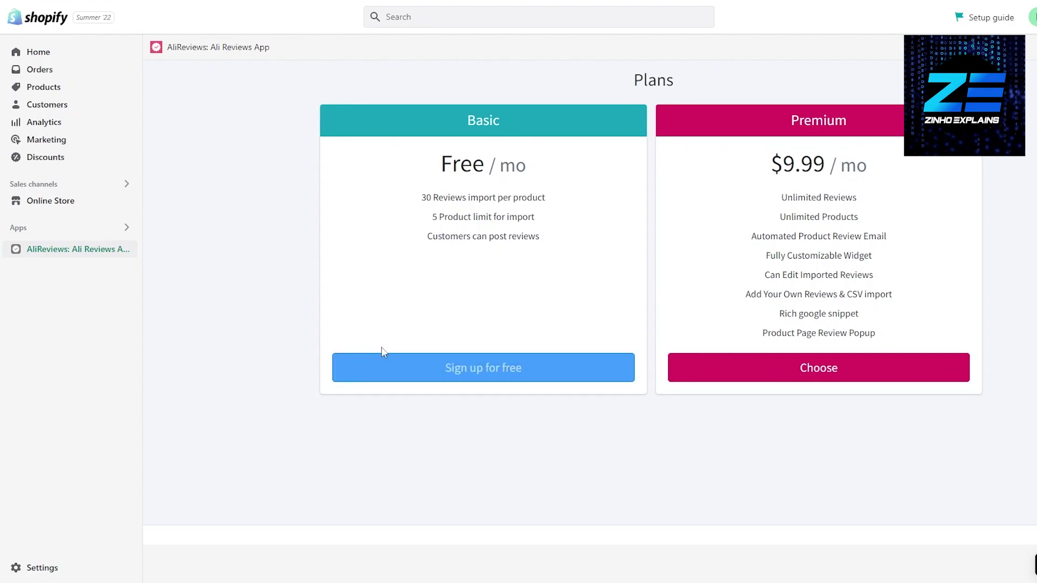
- Sign up for AliReviews' free Basic plan and close the Welcome modal
click(501, 380)
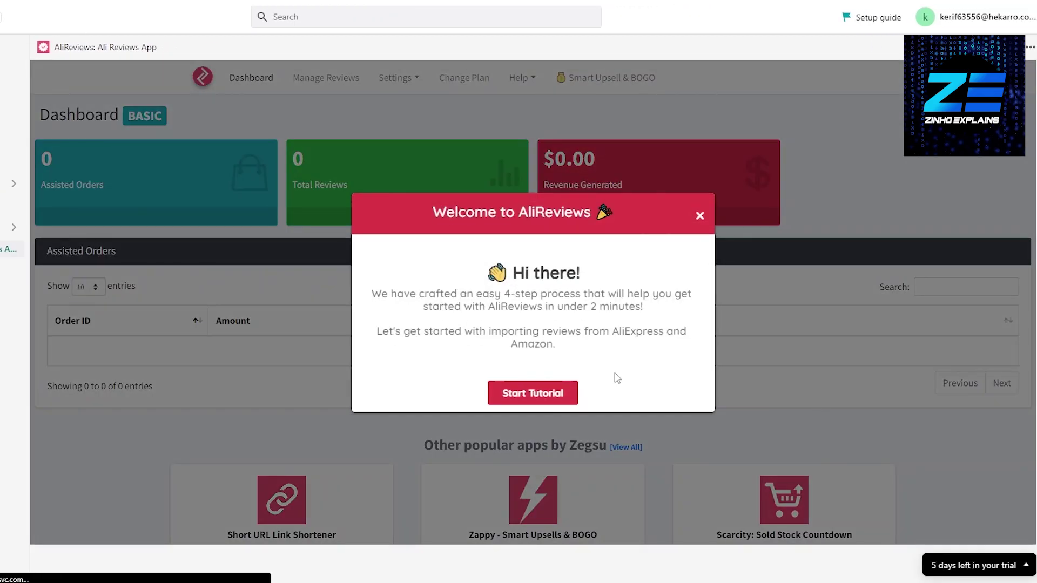
click(700, 215)
scroll(433, 263, down, 2)
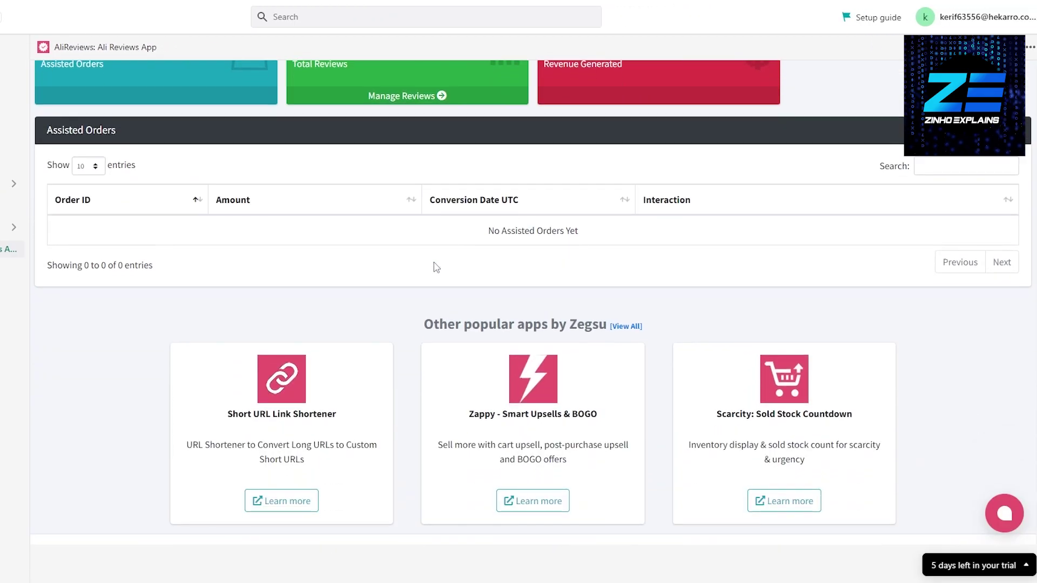
scroll(435, 258, up, 2)
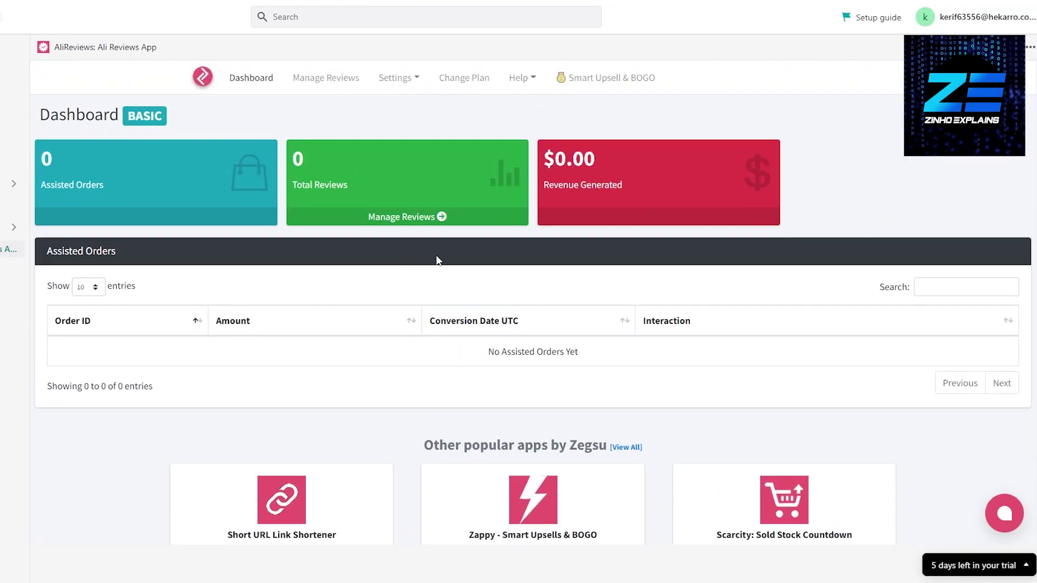
- Go to the Manage Reviews list of store products
click(297, 86)
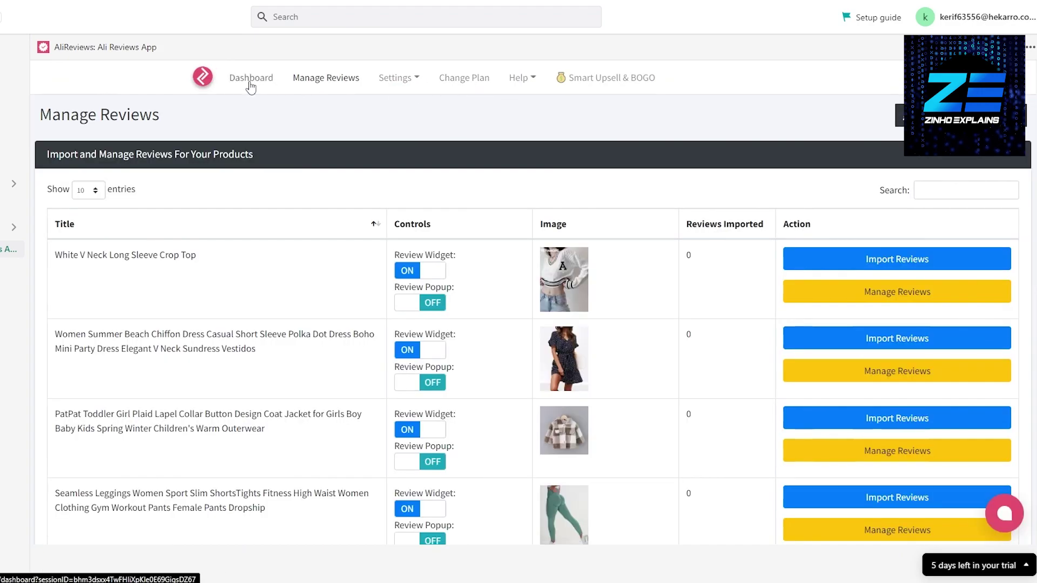
click(250, 85)
click(319, 84)
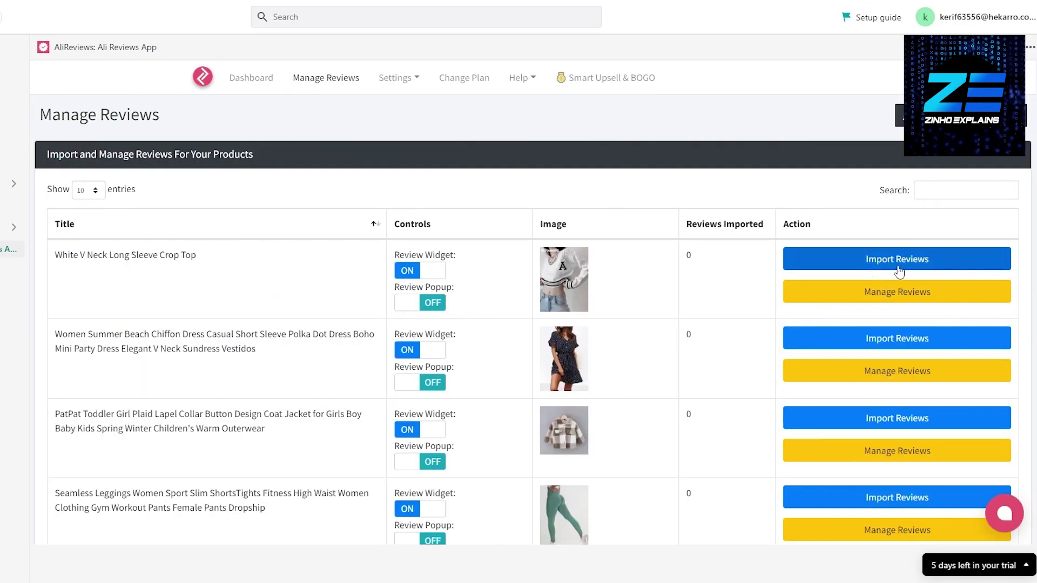
- Paste the crop top's AliExpress product URL into the Ali Express Product URL field
click(869, 265)
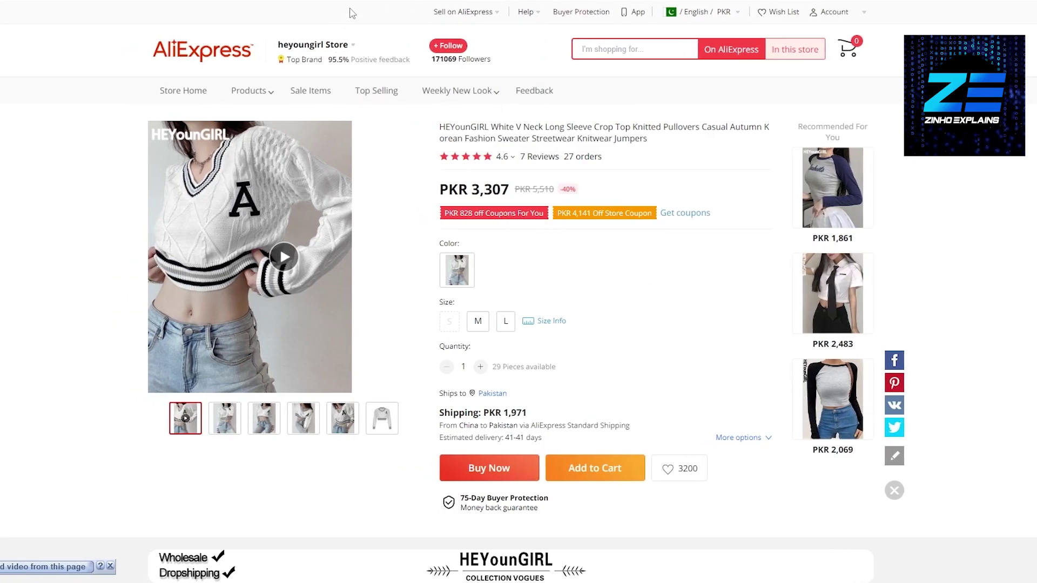
right_click(371, 0)
click(415, 80)
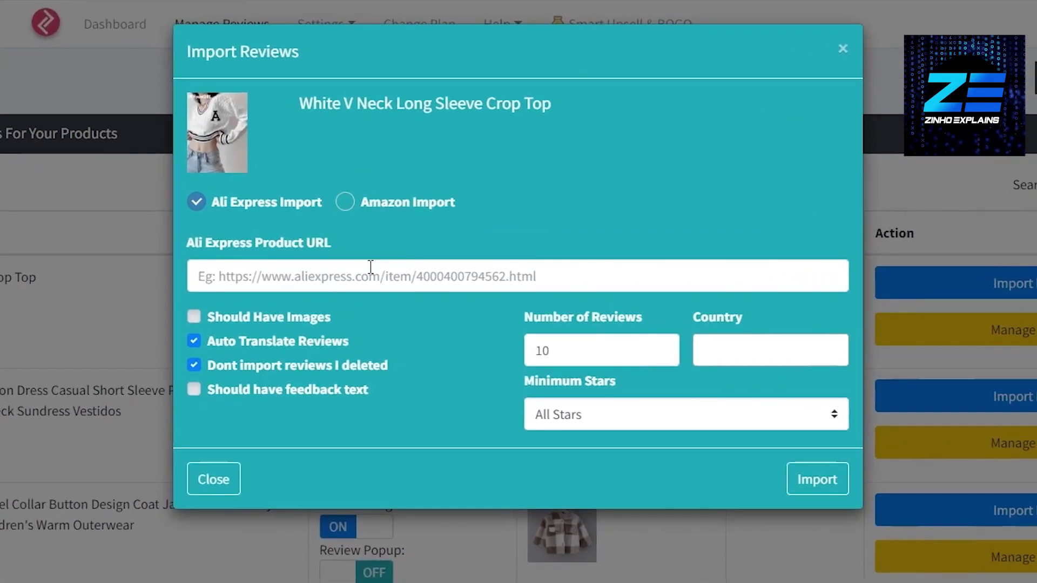
right_click(416, 266)
click(457, 376)
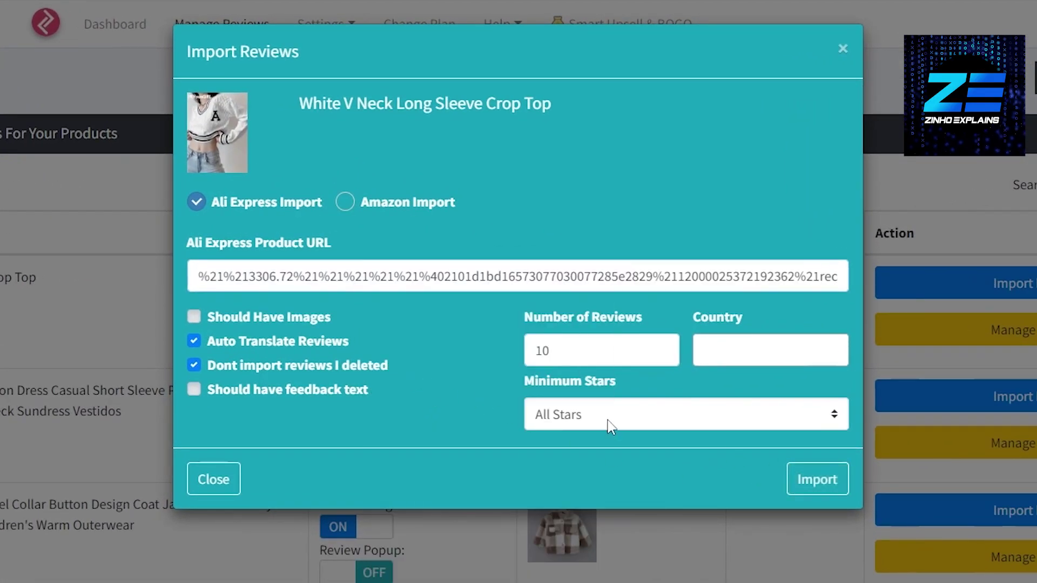
- Submit an import of 2 reviews with a 3 Star minimum rating
click(628, 413)
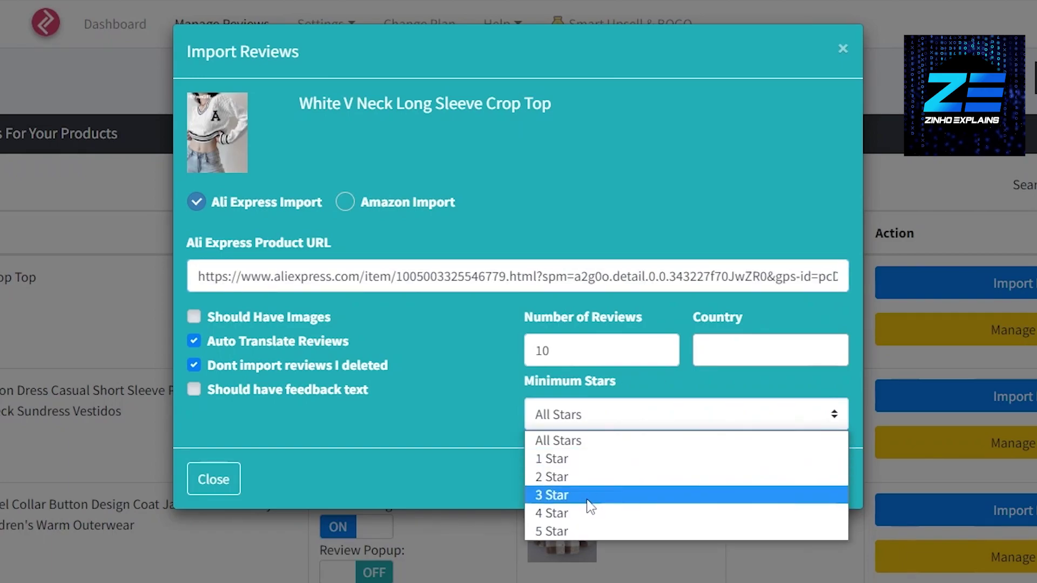
click(572, 514)
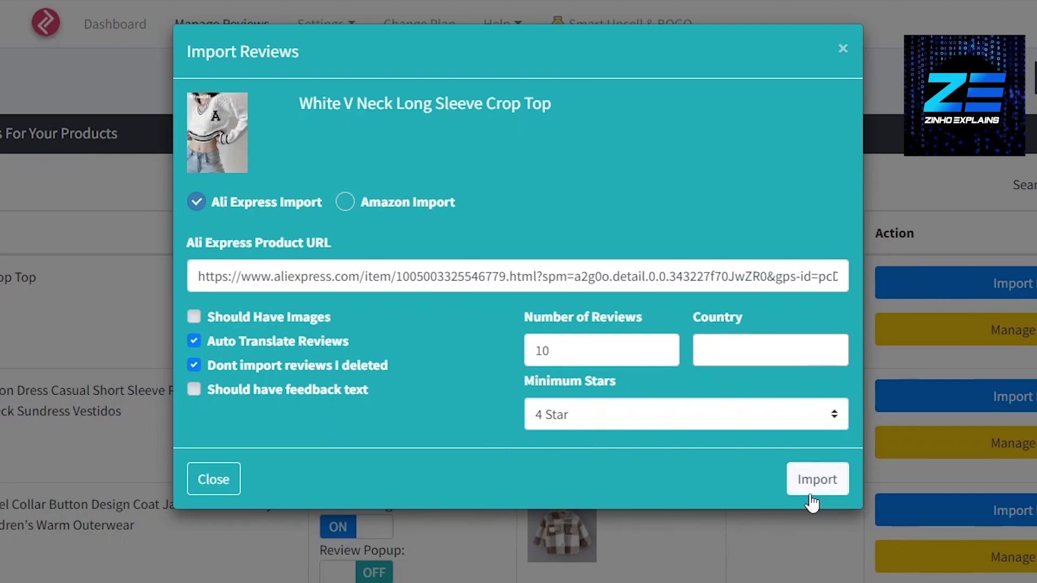
drag(585, 350, 515, 355)
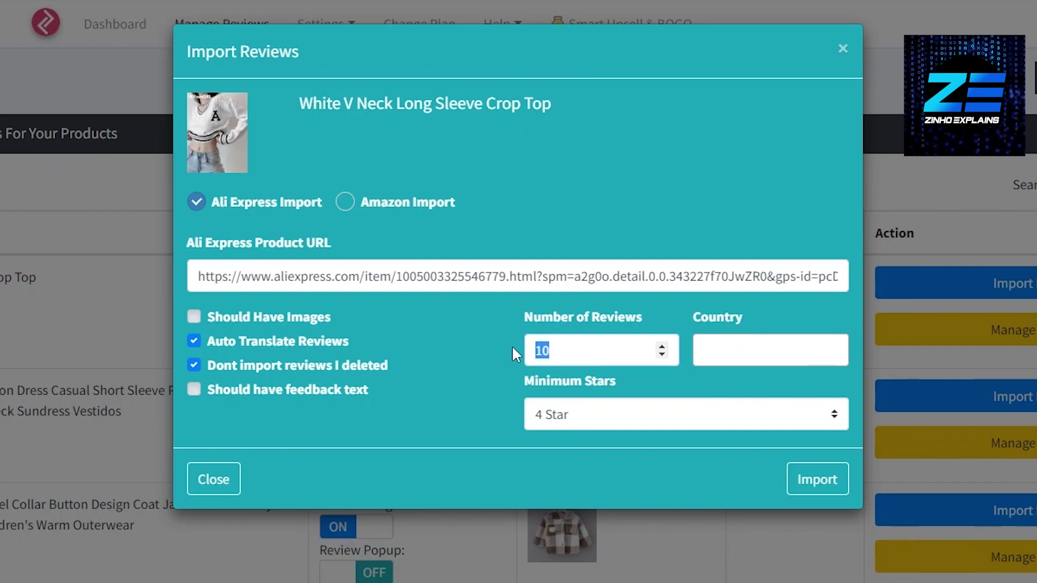
text(2)
click(610, 427)
click(580, 486)
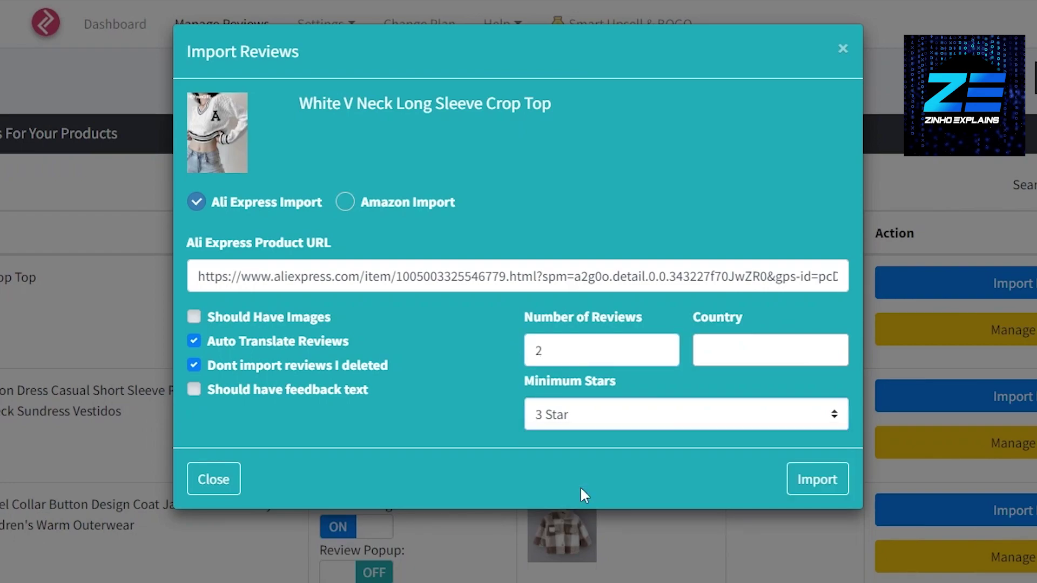
click(811, 484)
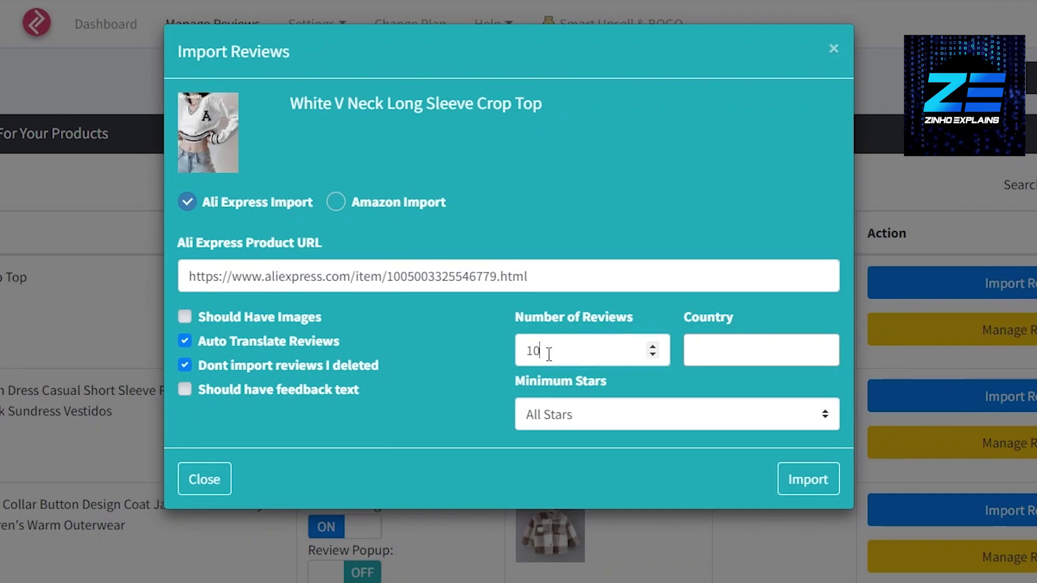
- Change the import to 5 reviews with a 4 Star minimum and submit
drag(549, 354, 471, 366)
text(5)
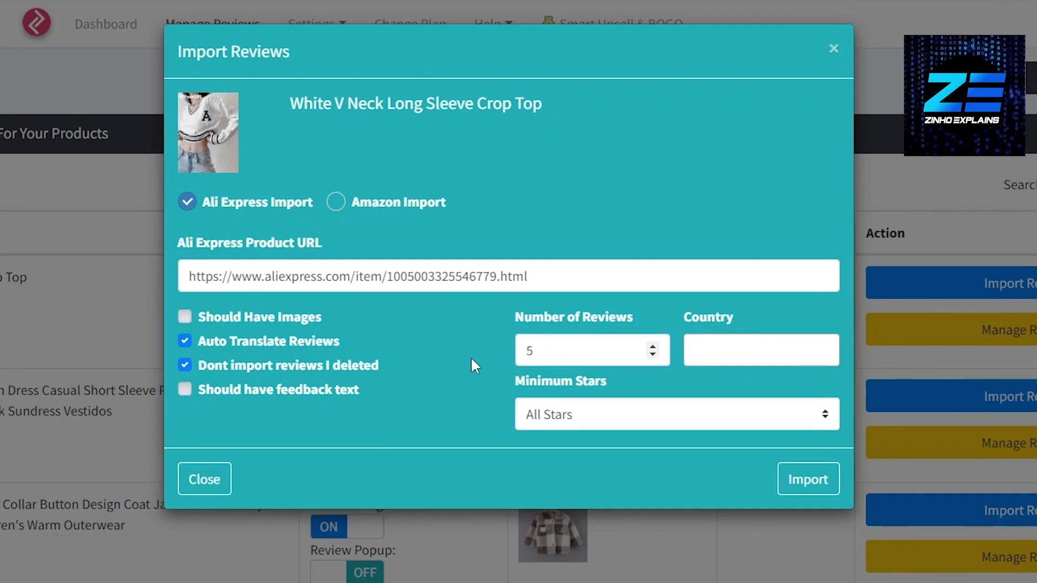
click(594, 415)
click(616, 505)
click(787, 478)
- Set Number of Reviews to 7 and import them
drag(542, 348, 500, 359)
text(7)
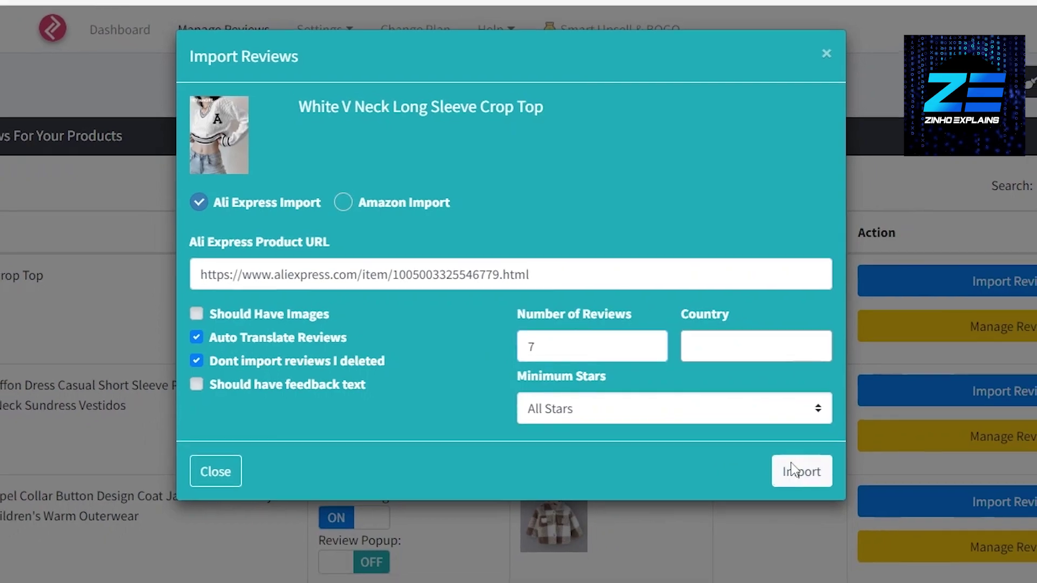
click(804, 479)
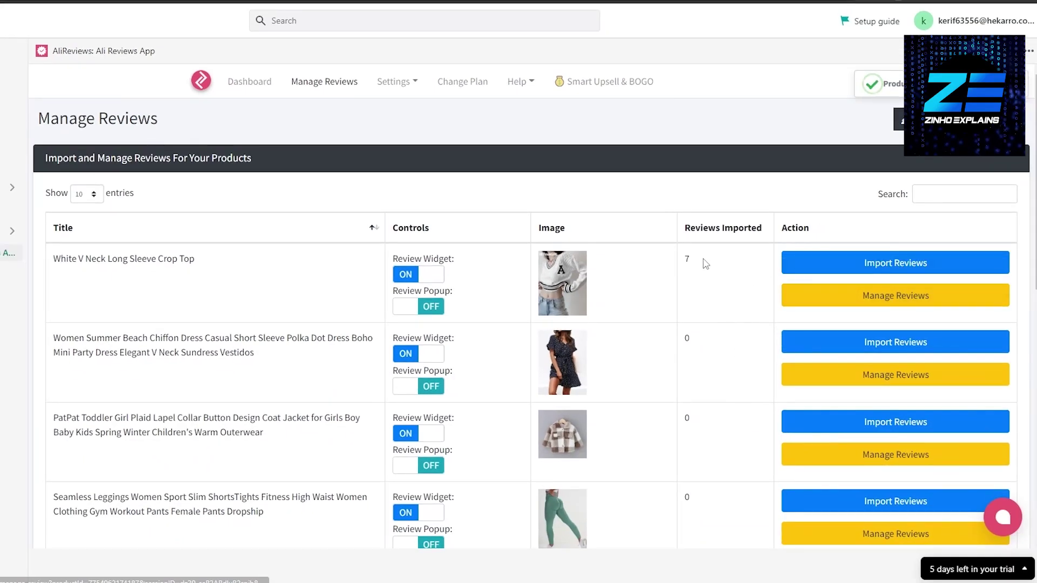
- Look over the AliReviews dashboard, then return to the Manage Reviews list
scroll(768, 253, down, 3)
scroll(668, 300, up, 3)
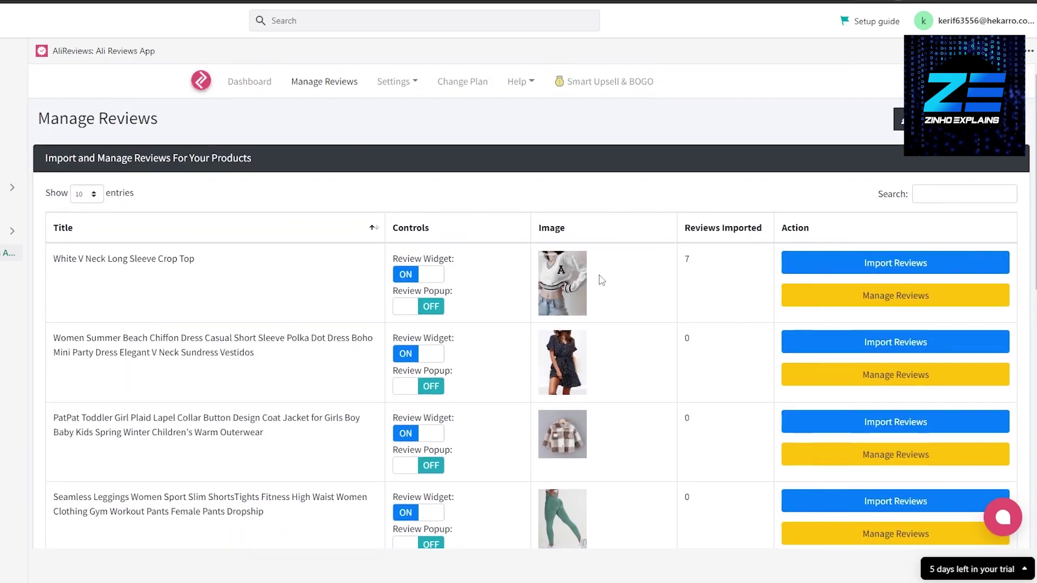
click(243, 81)
scroll(294, 394, down, 3)
scroll(323, 105, up, 3)
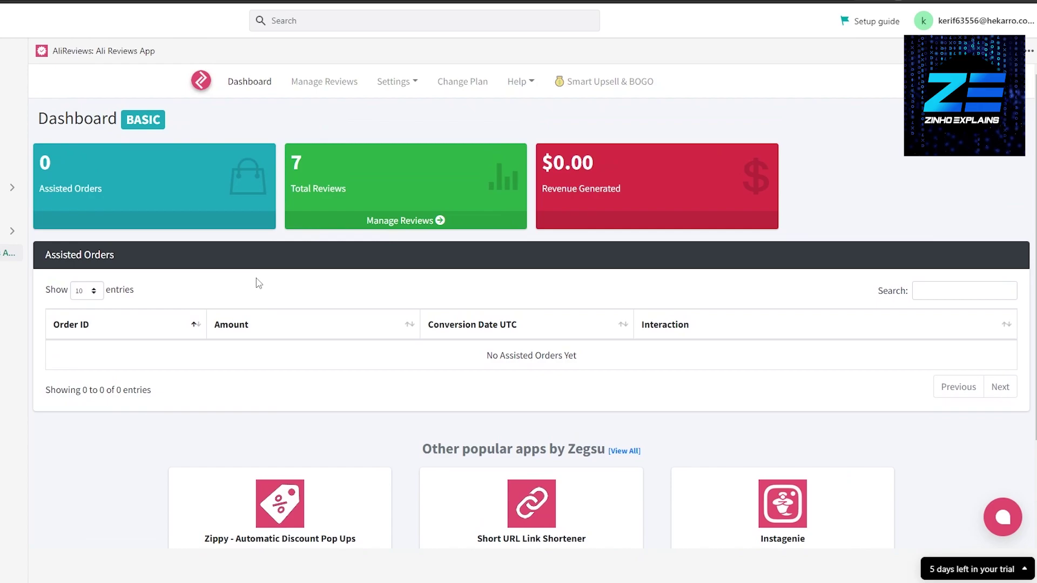
click(343, 81)
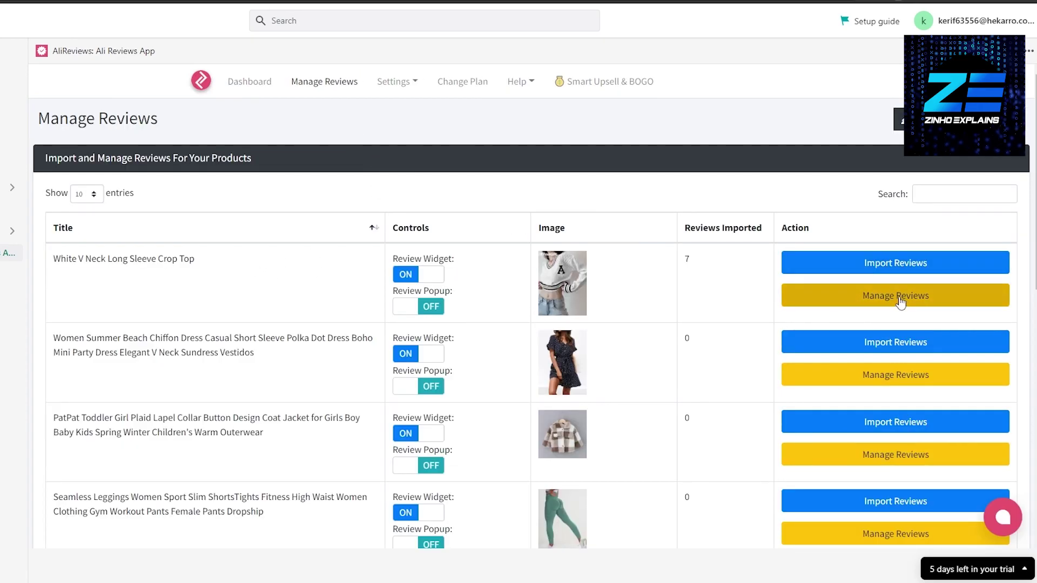
- Open the crop top's reviews and browse its 7 imported reviews averaging 4.6 stars
click(884, 303)
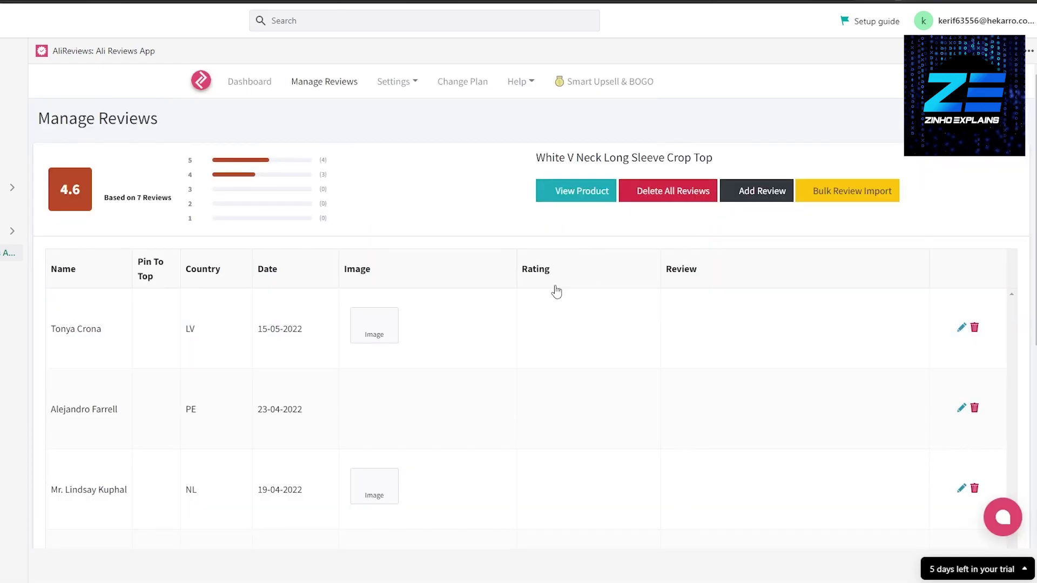
scroll(348, 289, down, 3)
scroll(459, 246, down, 5)
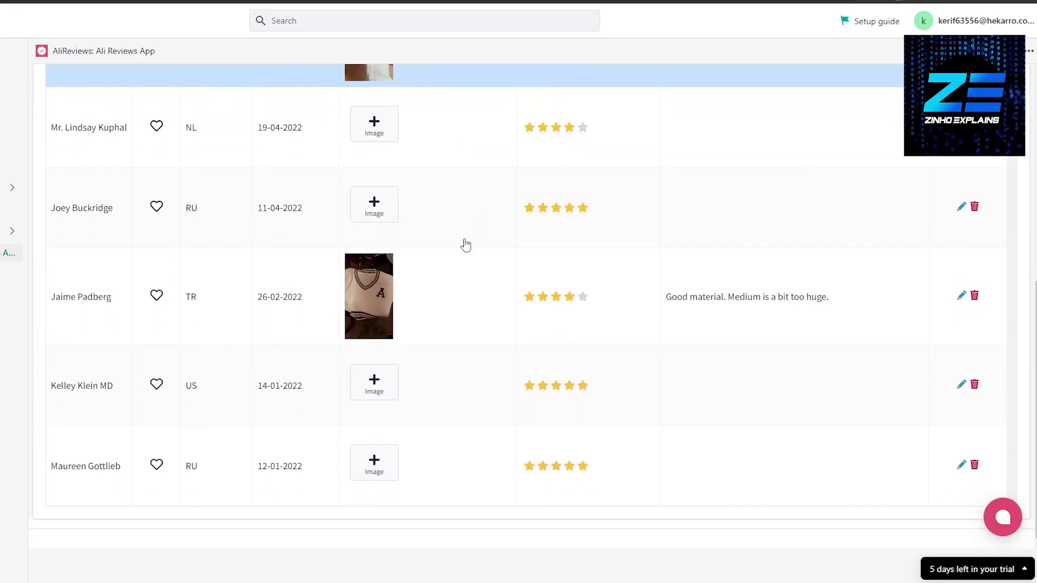
scroll(559, 439, up, 8)
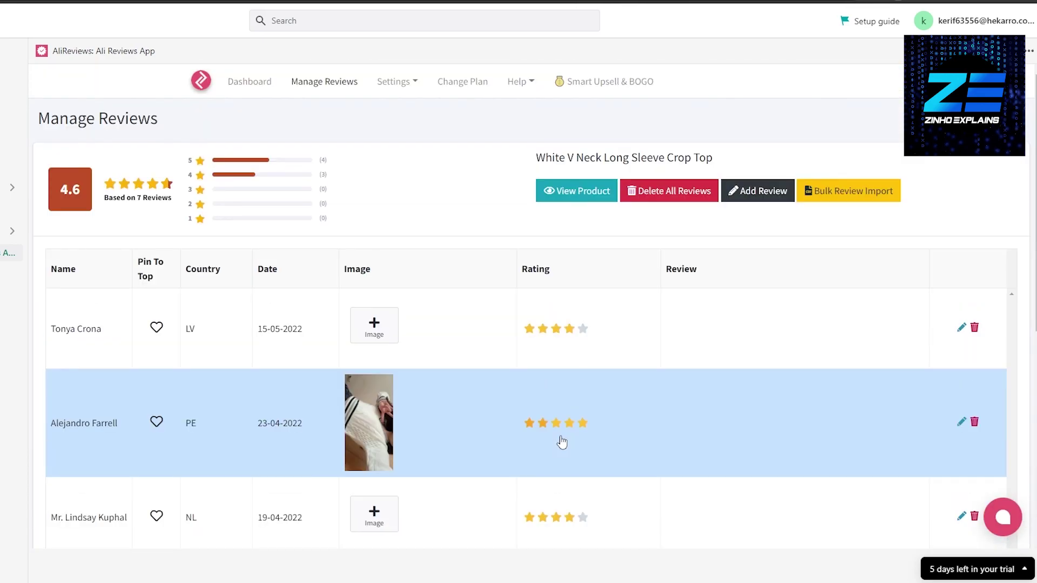
scroll(570, 369, down, 7)
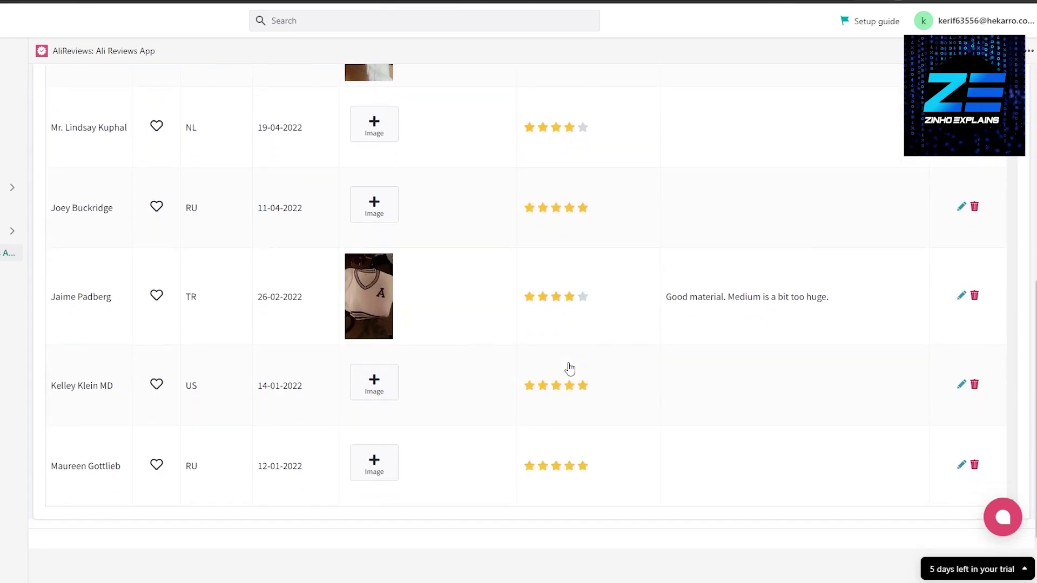
scroll(570, 369, up, 1)
scroll(570, 369, down, 1)
scroll(570, 369, up, 7)
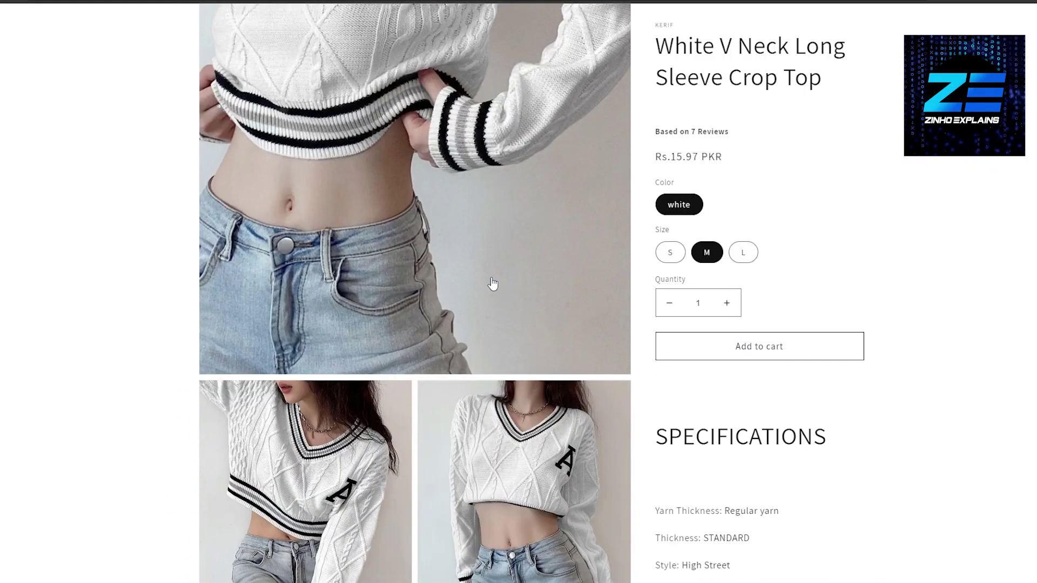
- Scroll the crop top's storefront page to its 4.6-star Customer reviews section
scroll(492, 282, down, 10)
scroll(289, 450, down, 3)
scroll(318, 387, up, 1)
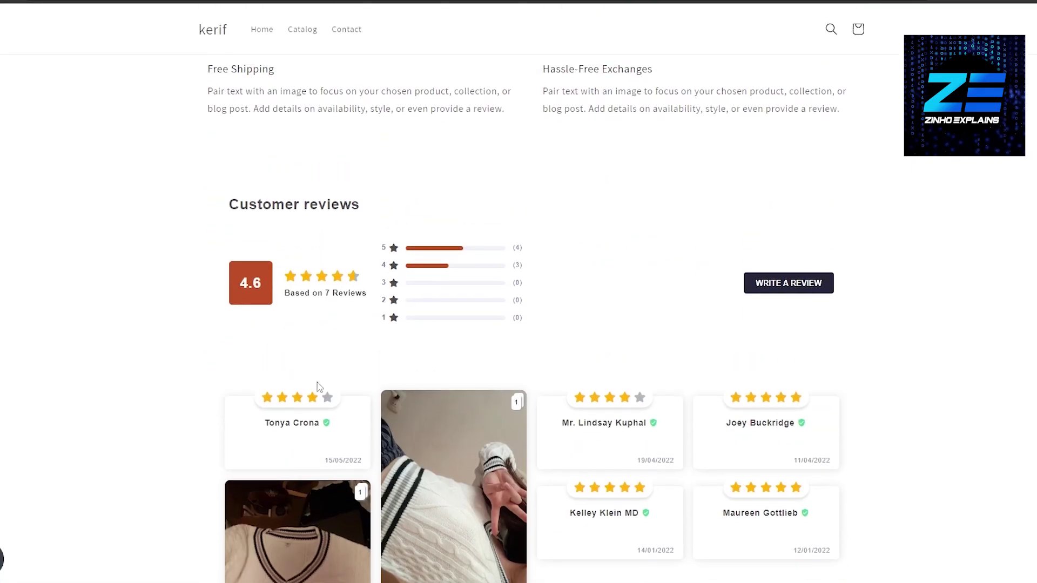
scroll(426, 329, down, 3)
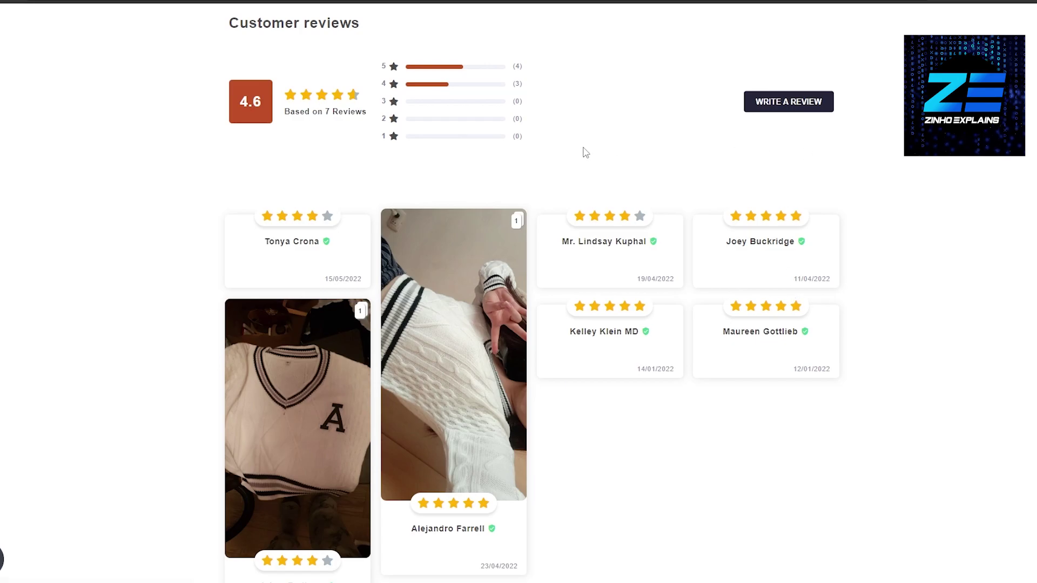
scroll(430, 199, up, 2)
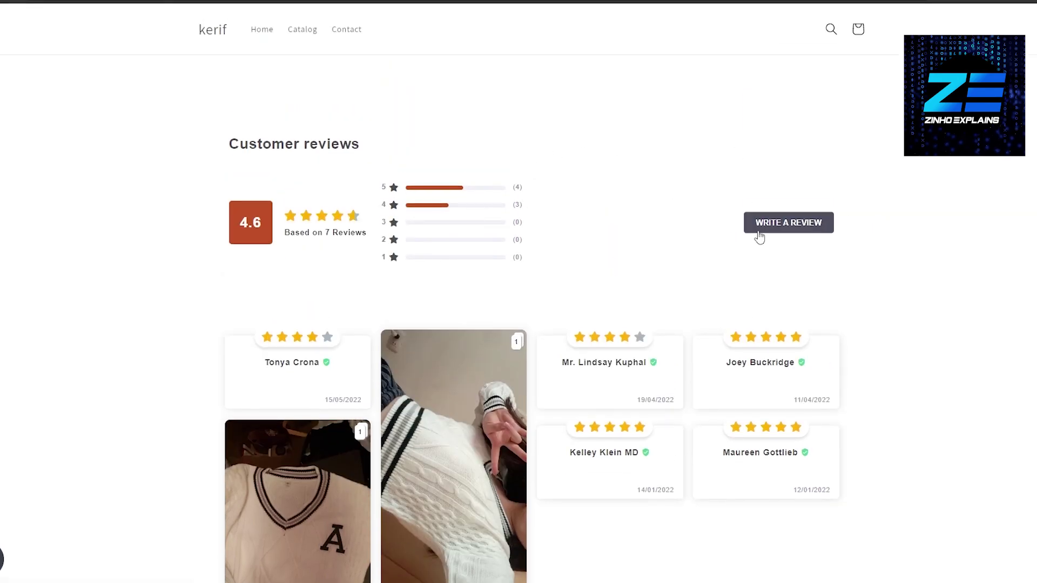
scroll(505, 255, up, 3)
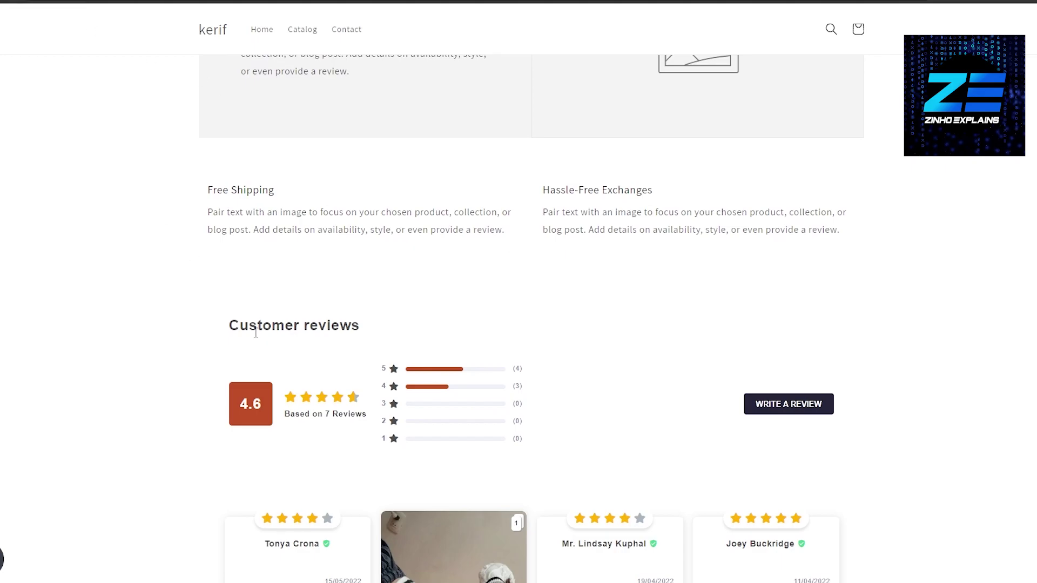
scroll(247, 340, down, 2)
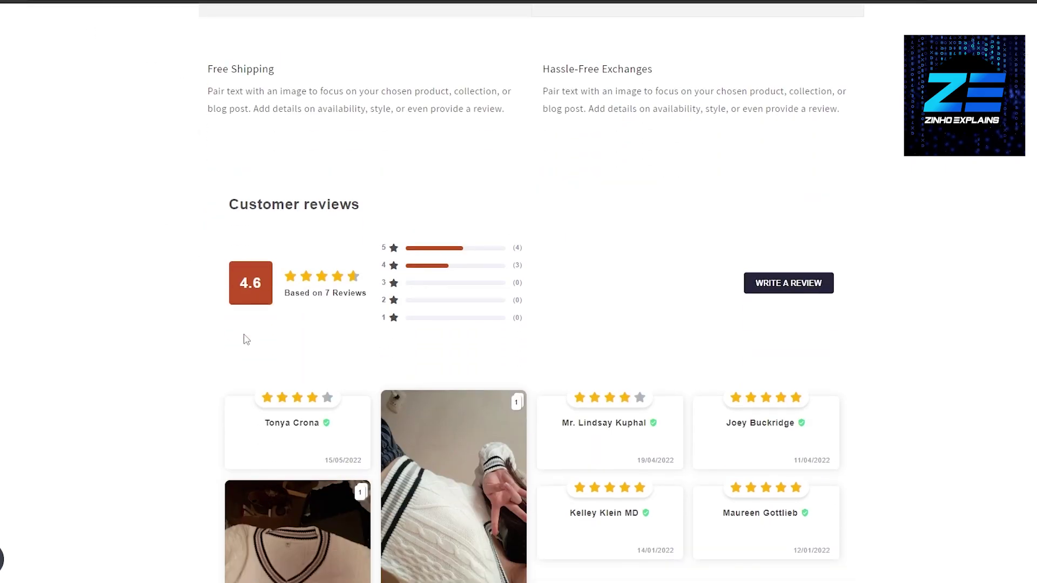